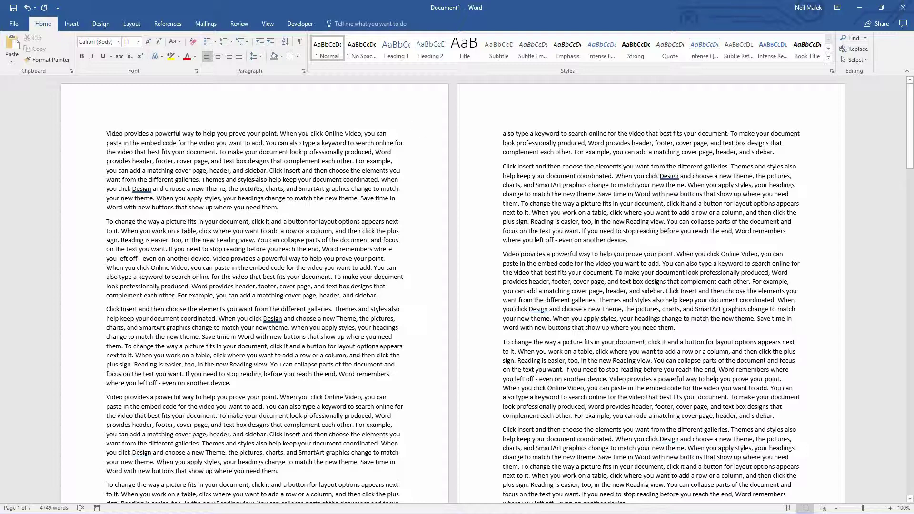
Step: Insert a new paragraph after the first one reading 'This is some content that needs different formatting.'
click(300, 217)
key(Return)
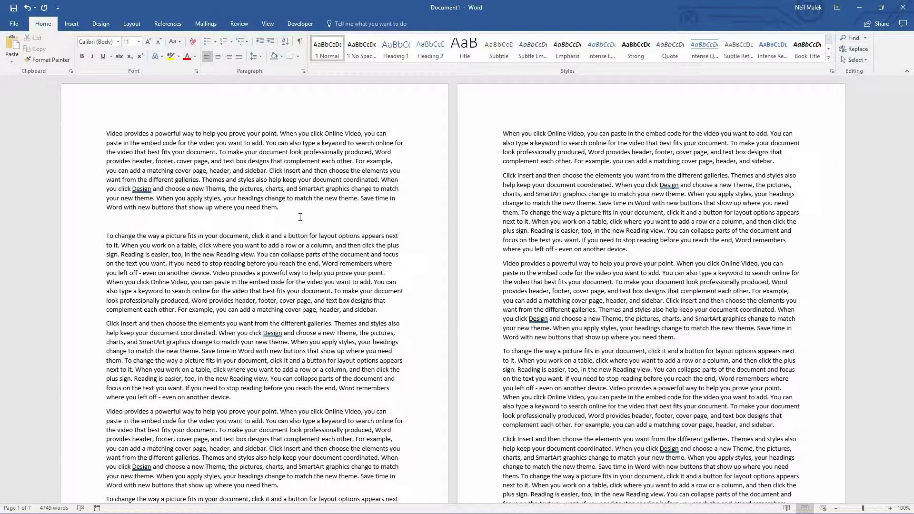
text(This is some content that needs different formatting.)
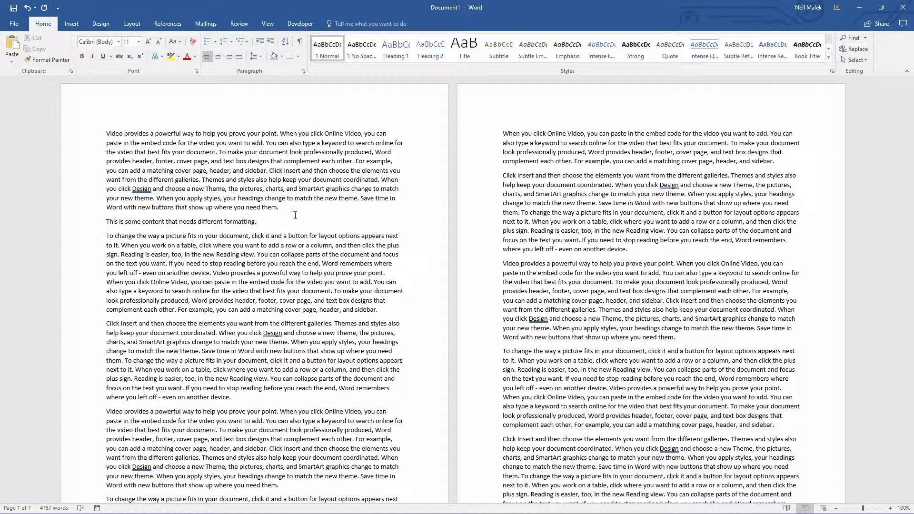
Step: Make the new line bold and italic
click(67, 223)
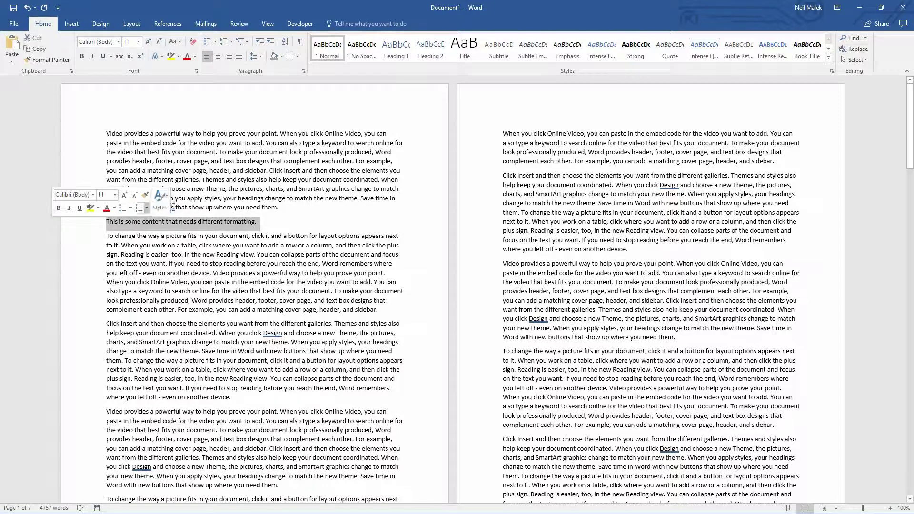
click(81, 57)
click(92, 57)
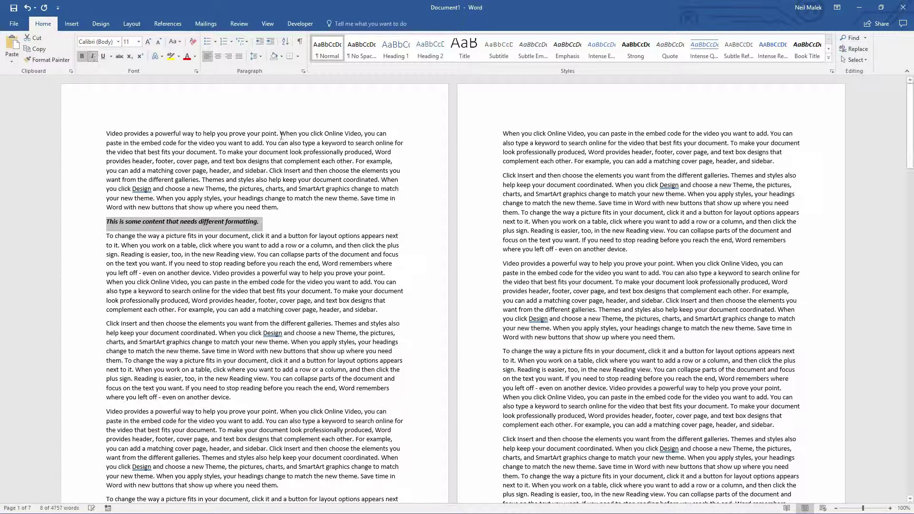
Step: Set the line's left and right paragraph indents to 0.5 inch
click(305, 72)
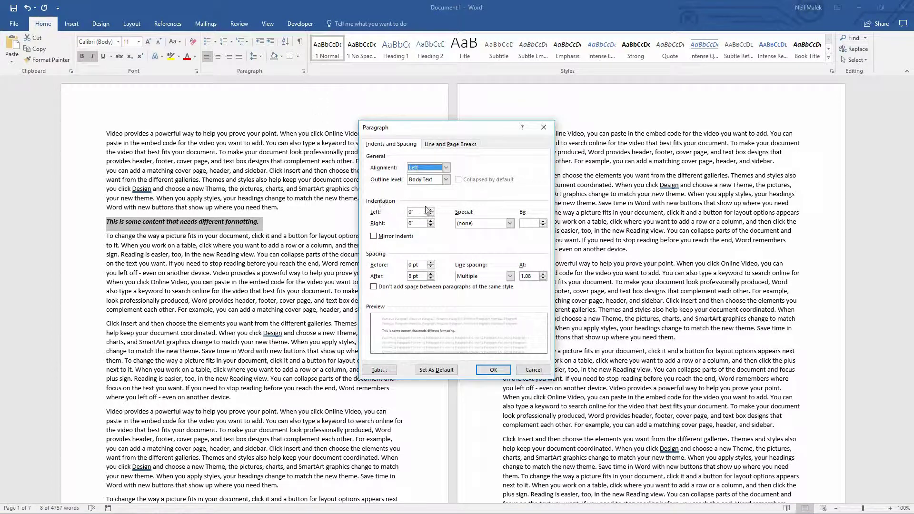
click(431, 210)
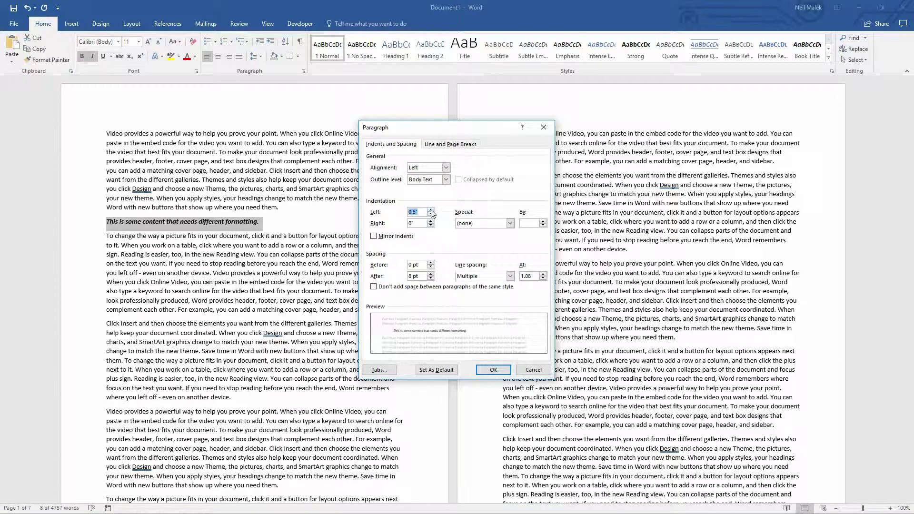
triple_click(431, 222)
double_click(431, 222)
Step: Apply the 0.5" indents, then color the line grey and set it to 16 pt
click(494, 369)
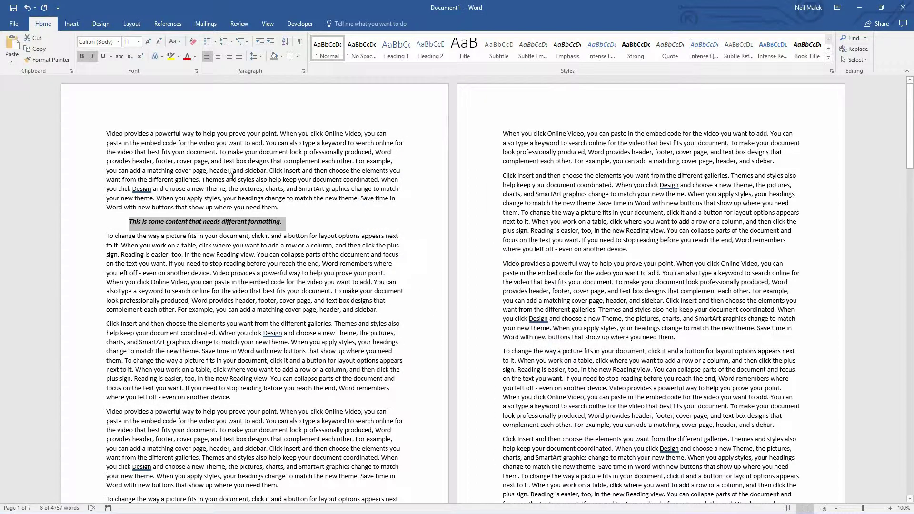
click(196, 58)
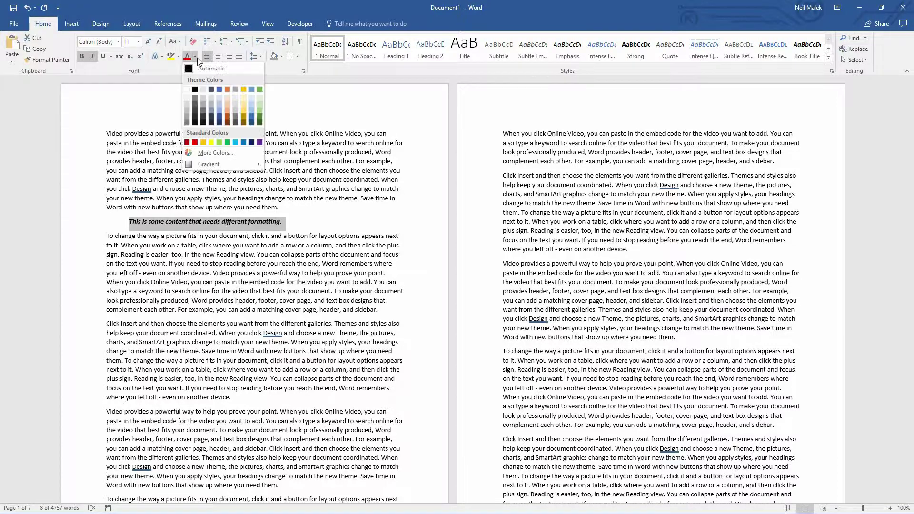
click(187, 122)
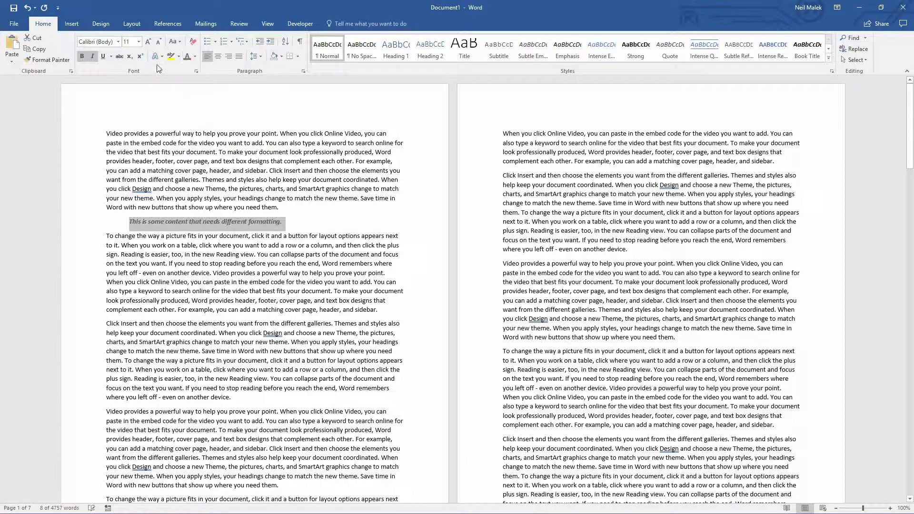
click(139, 41)
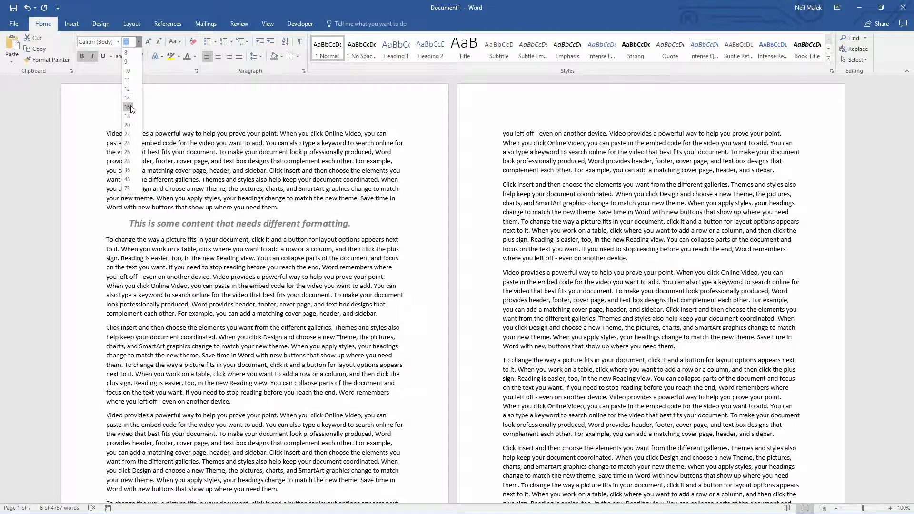
click(129, 106)
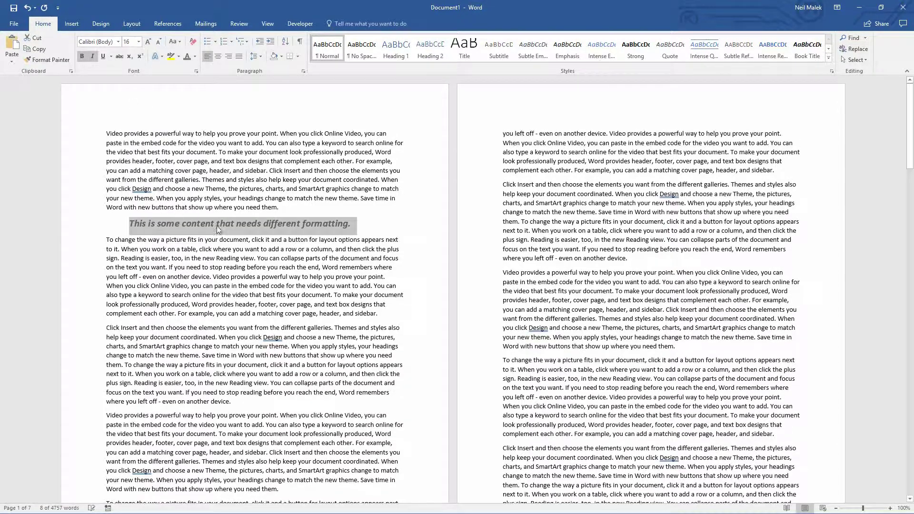
click(354, 229)
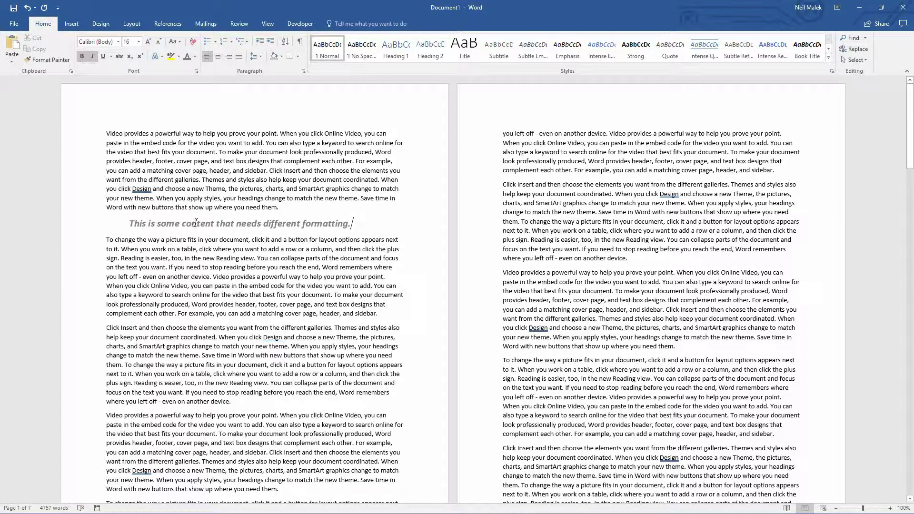
Step: Add the paragraph 'Added content here that needs new formatting' after 'sidebar.' on page 2
click(784, 172)
key(Return)
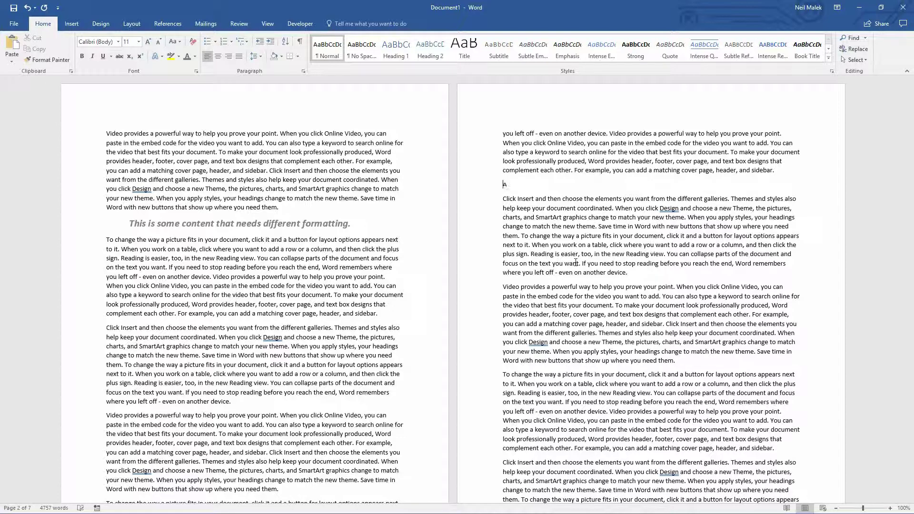
text(Added content here that needs new formatting.)
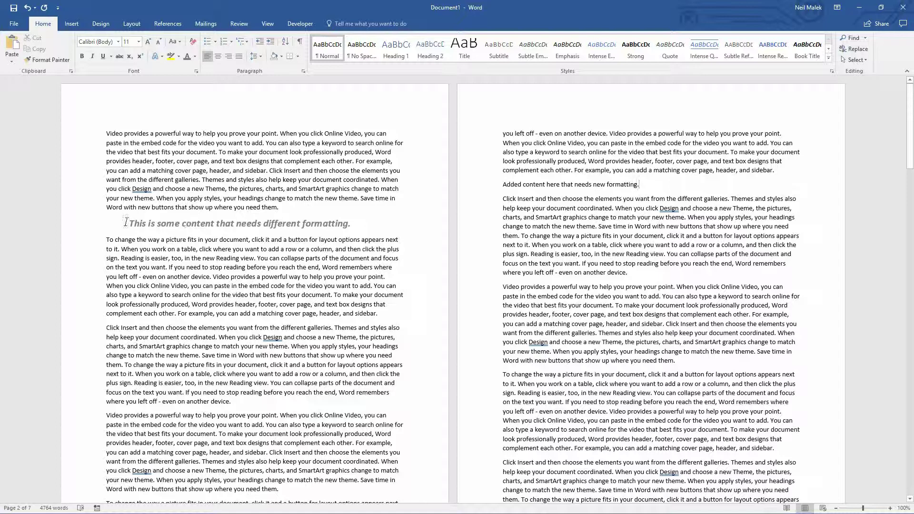
drag(126, 222, 351, 224)
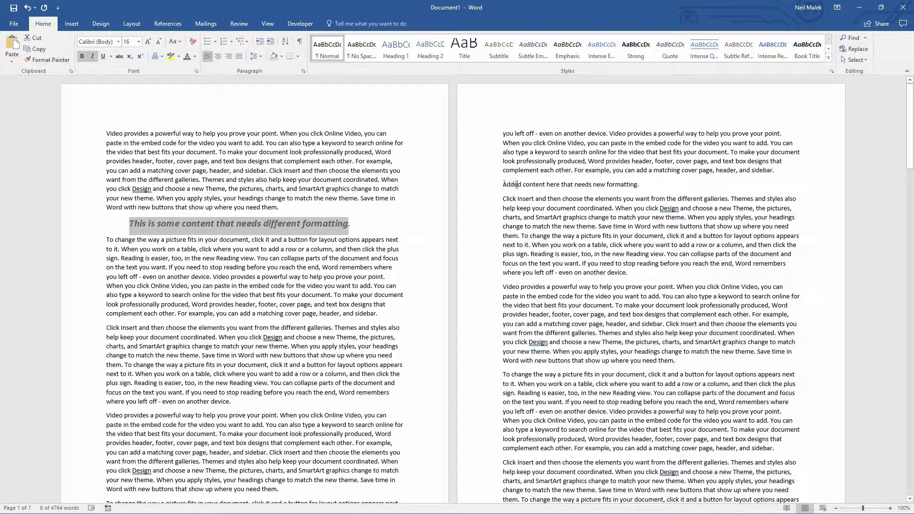
drag(516, 185, 639, 188)
key(ctrl+z)
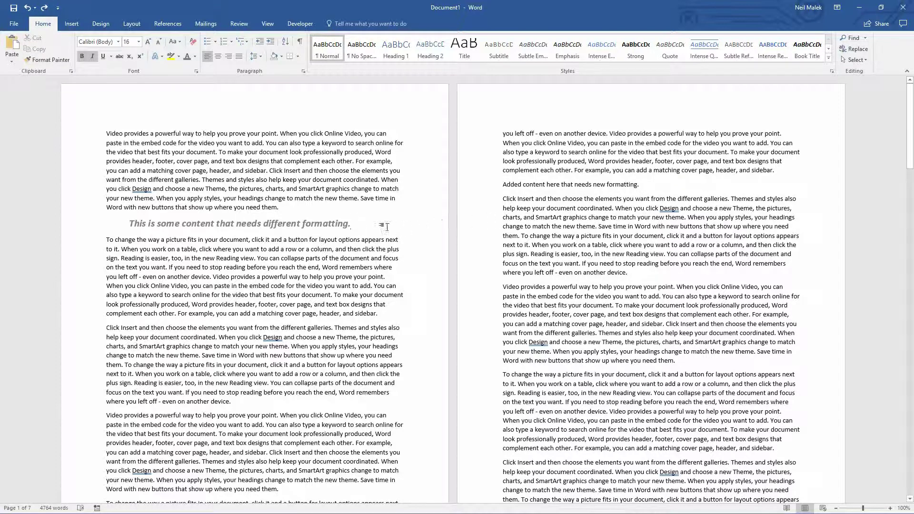
drag(352, 224, 96, 227)
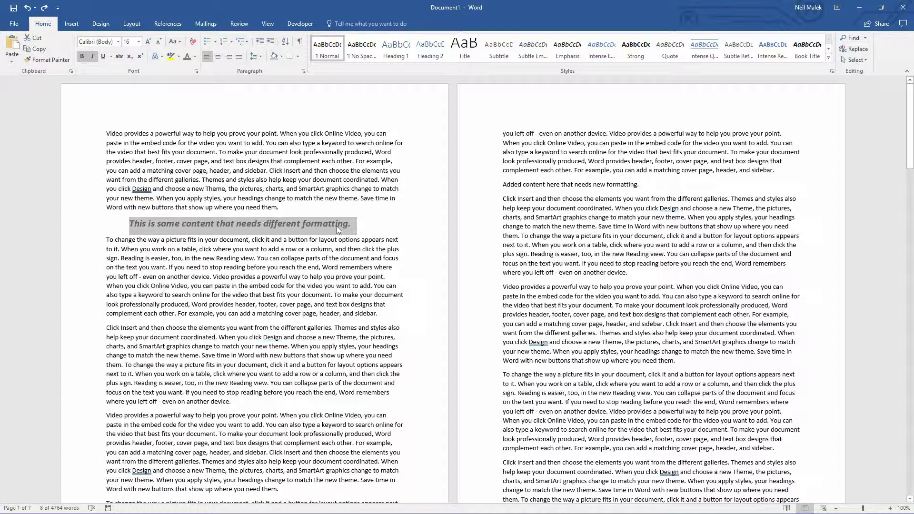
click(118, 229)
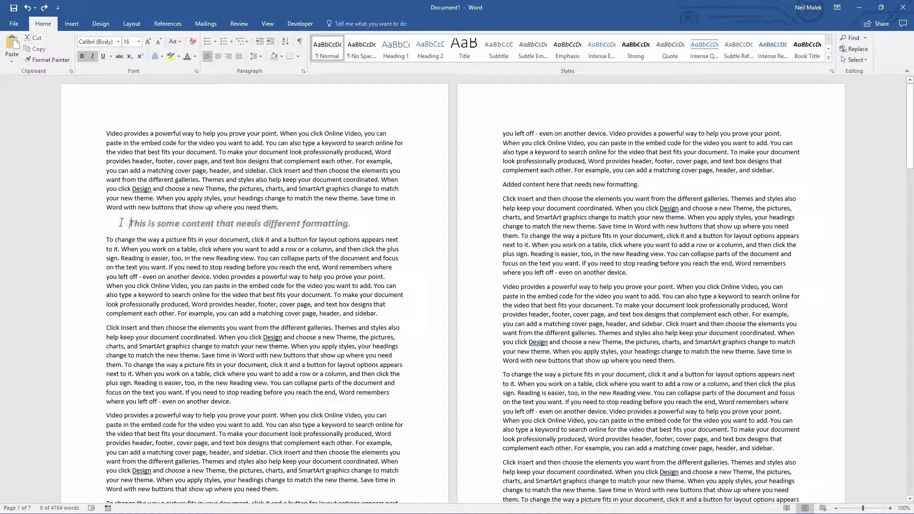
triple_click(433, 222)
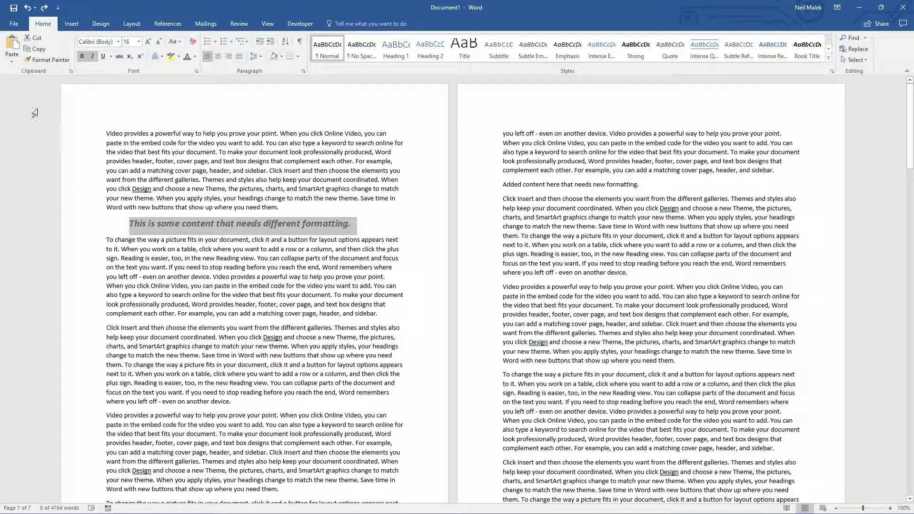
Step: Format Painter the grey heading's style onto the 'Added content here…' line
click(55, 61)
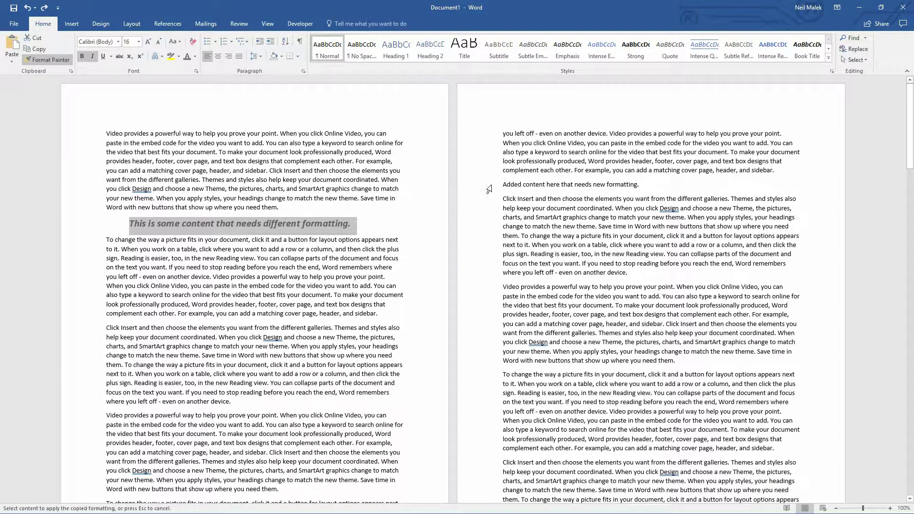
drag(502, 185, 707, 184)
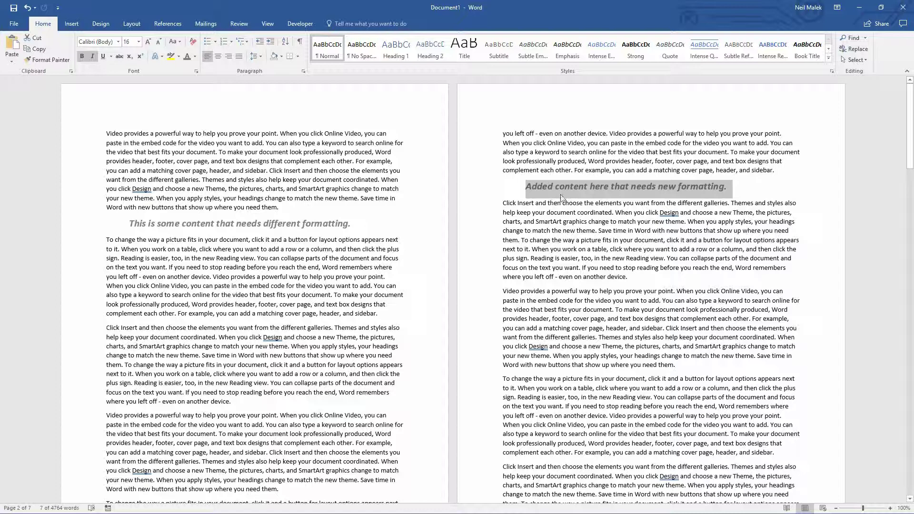
click(570, 211)
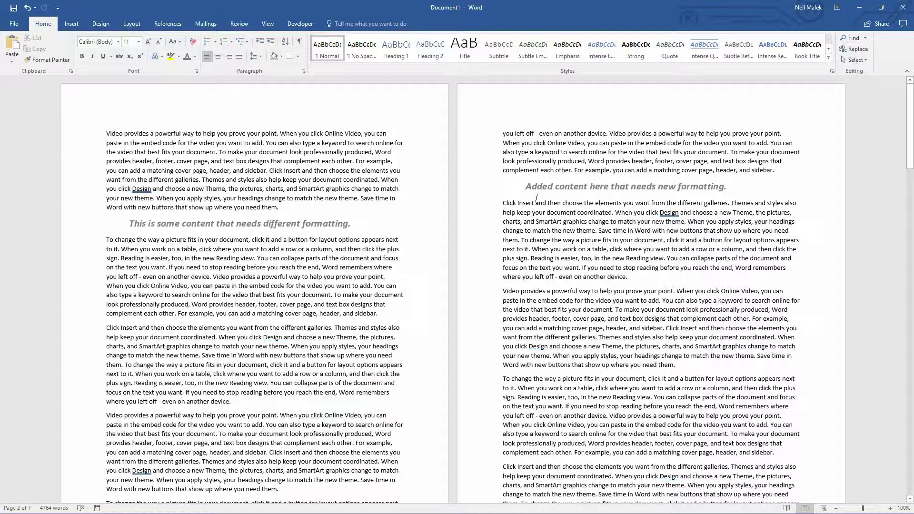
Step: Lock Format Painter on the grey heading and paint both 'Video provides…' paragraphs
drag(522, 187, 714, 195)
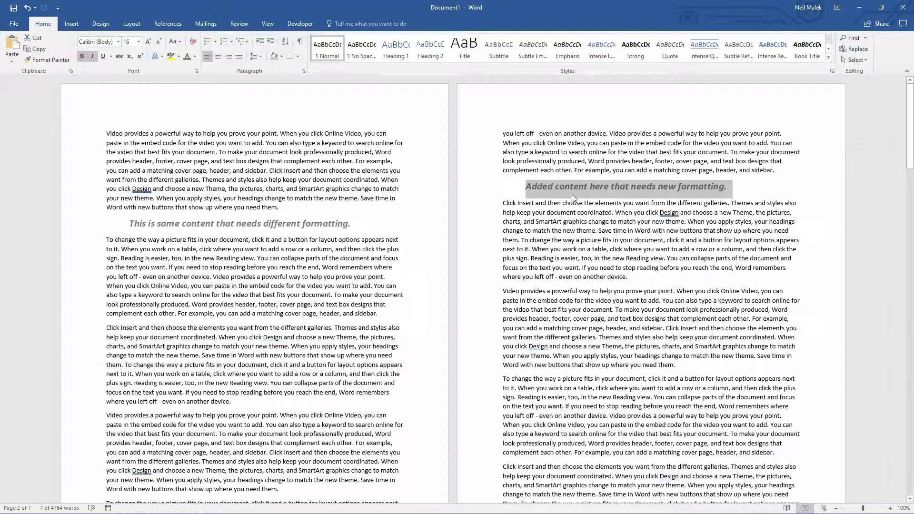
click(51, 60)
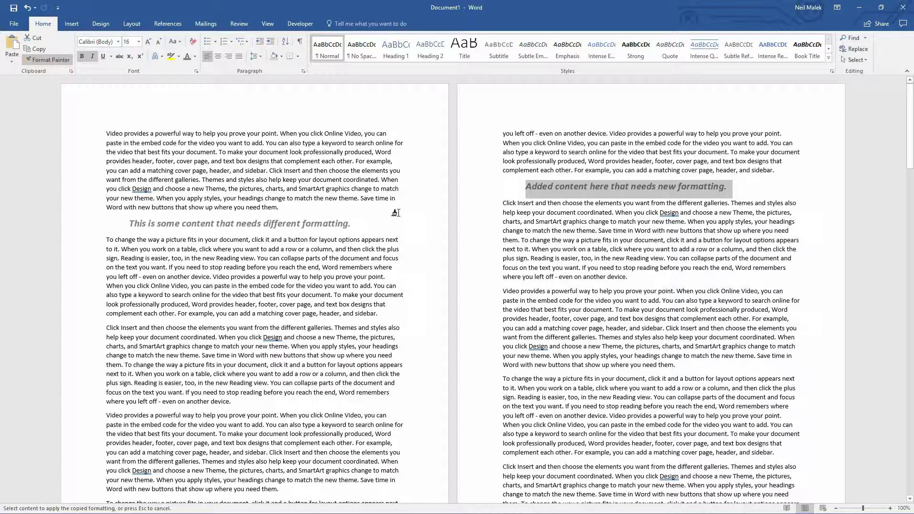
mouse_move(503, 292)
mouse_down()
mouse_move(552, 293)
mouse_move(721, 366)
mouse_up()
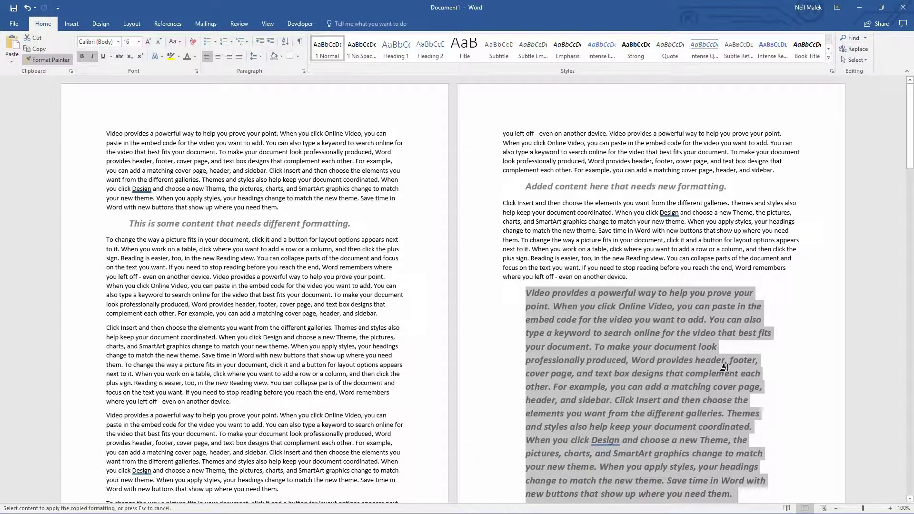
scroll(644, 267, down, 3)
scroll(644, 265, down, 8)
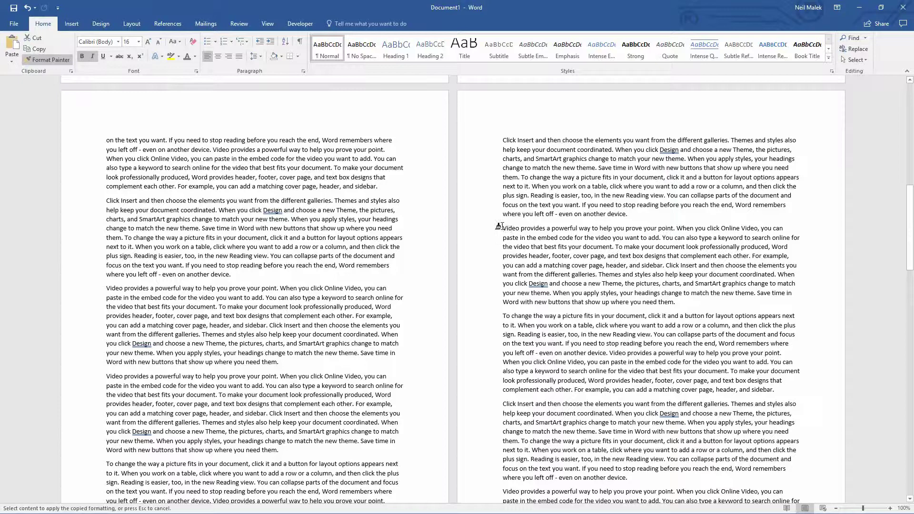
mouse_move(501, 228)
mouse_down()
mouse_move(586, 235)
mouse_move(694, 277)
mouse_move(724, 302)
mouse_up()
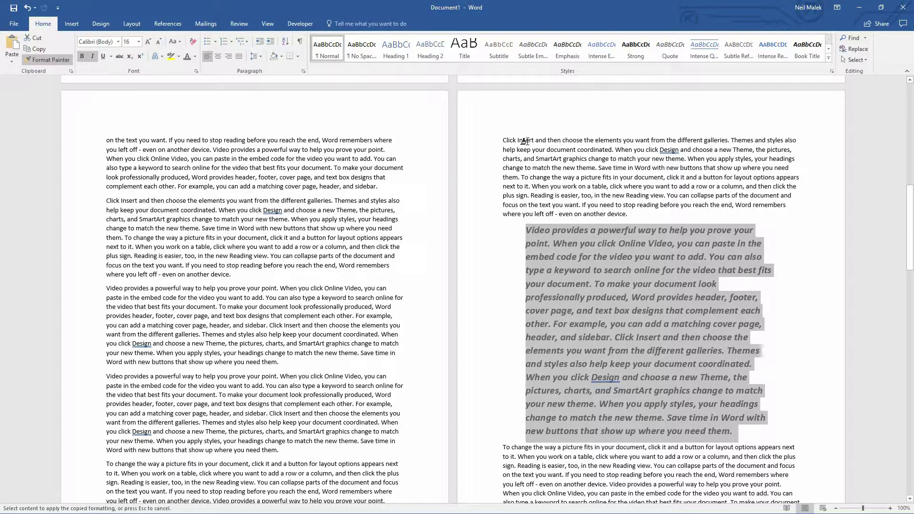
Step: Stop Format Painter and add 'Add some more content on this page' after 'another device.'
key(Escape)
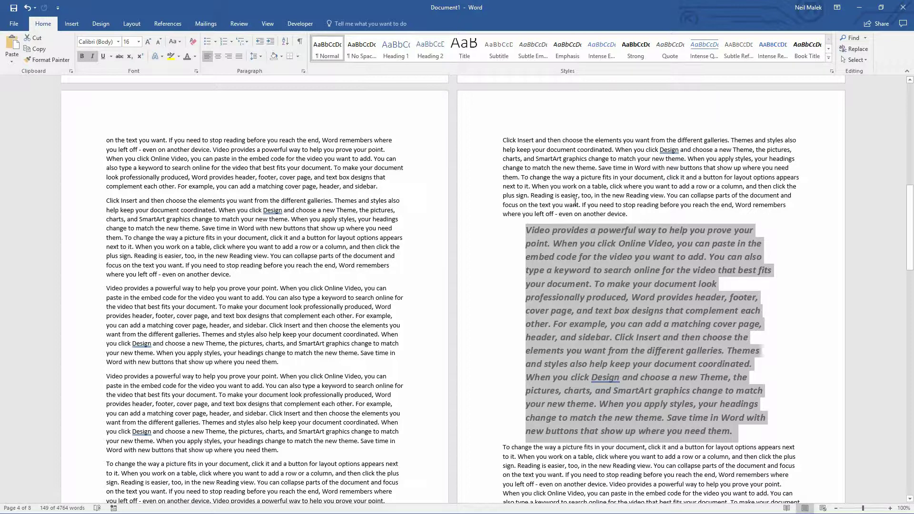
click(240, 282)
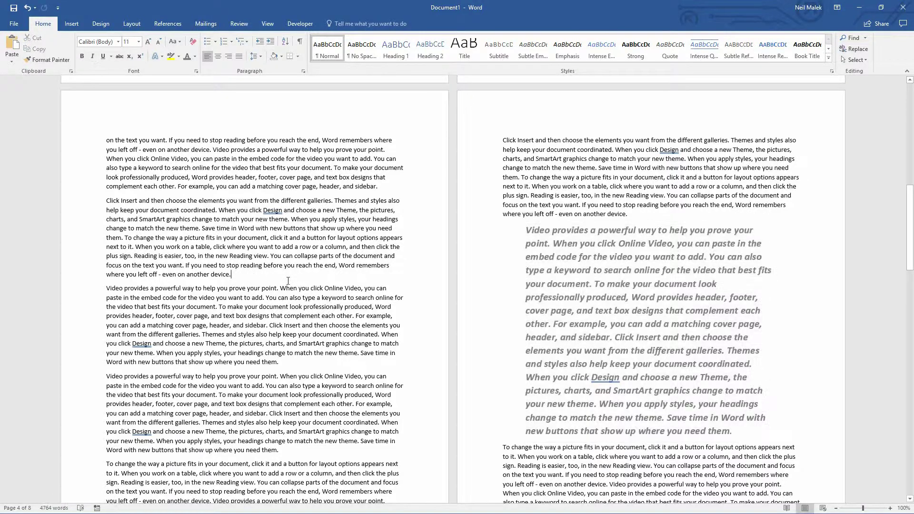
key(Return)
text(Add so)
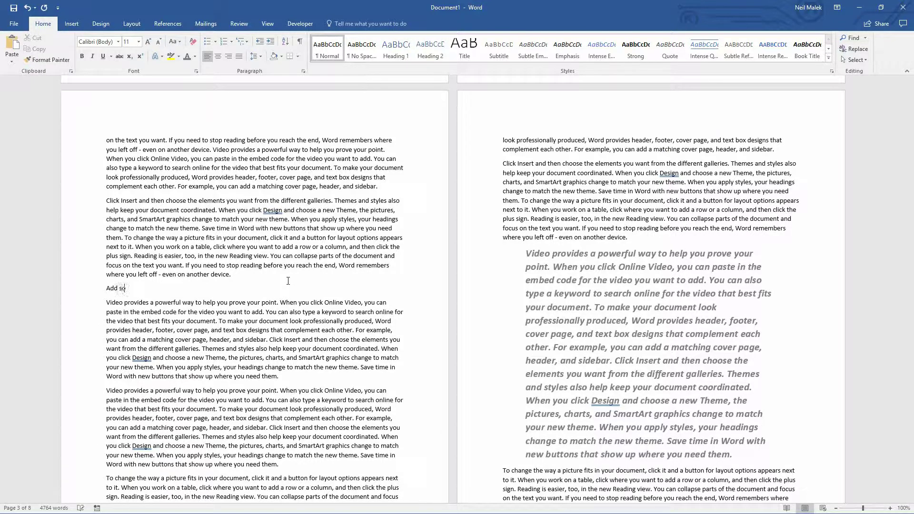
text(me more content on this page.)
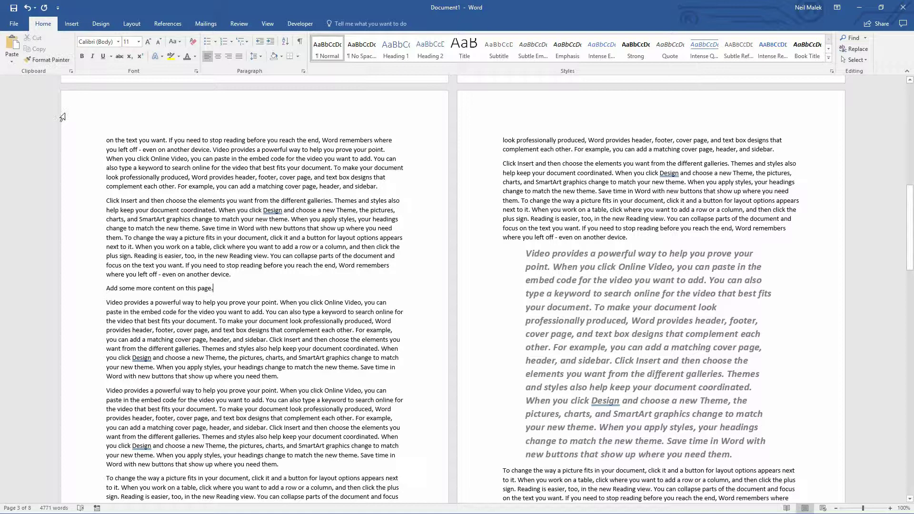
Step: Select the bold-italic grey paragraph and copy its formatting
drag(520, 250, 794, 467)
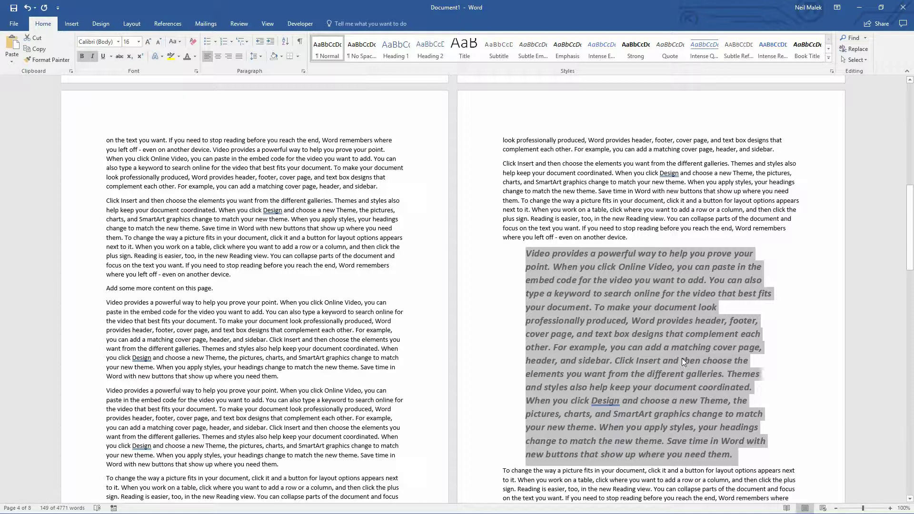
key(ctrl+c)
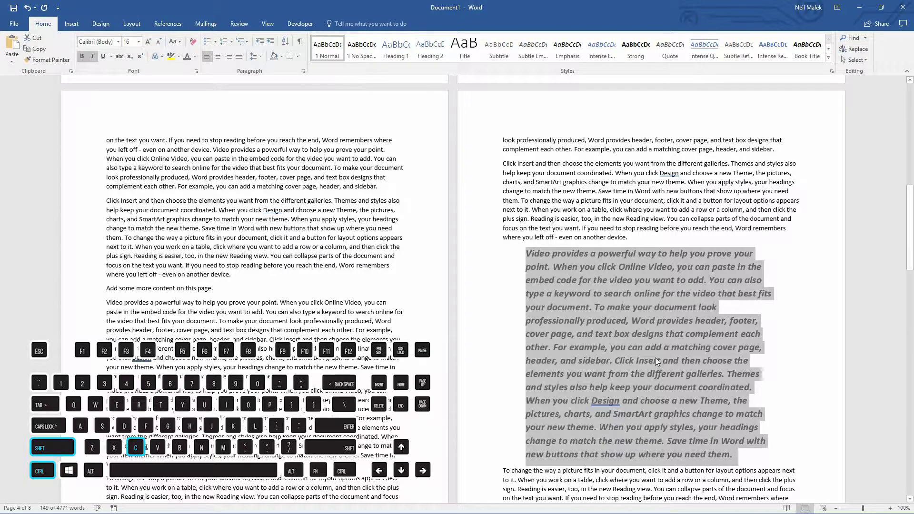
Step: Add a paragraph reading 'This is new content.' after 'sidebar.' on the left page
click(380, 186)
key(Return)
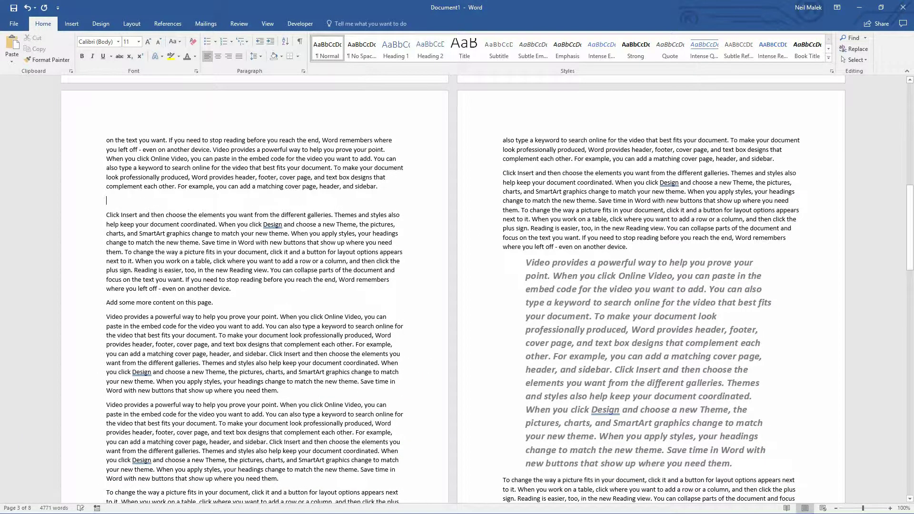
text(This is new )
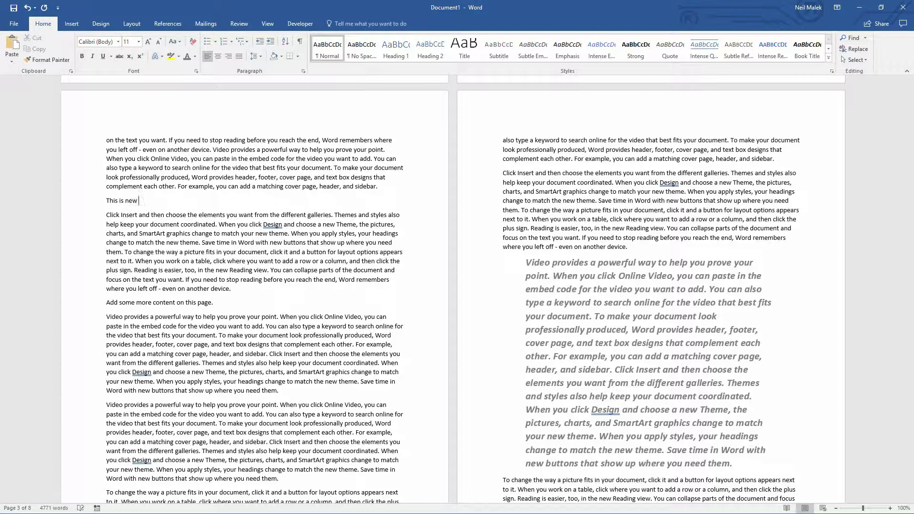
text(content.)
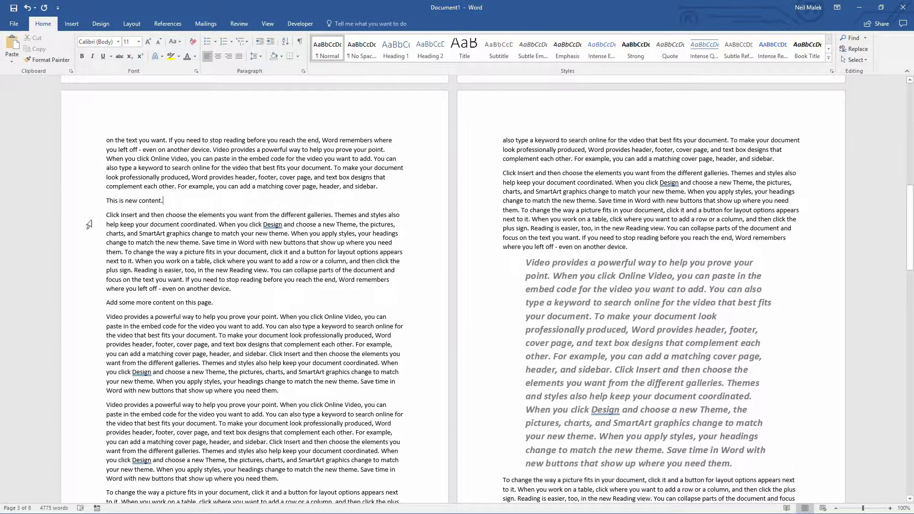
Step: Make the 'Click Insert…' paragraph red with strikethrough
drag(104, 213, 254, 293)
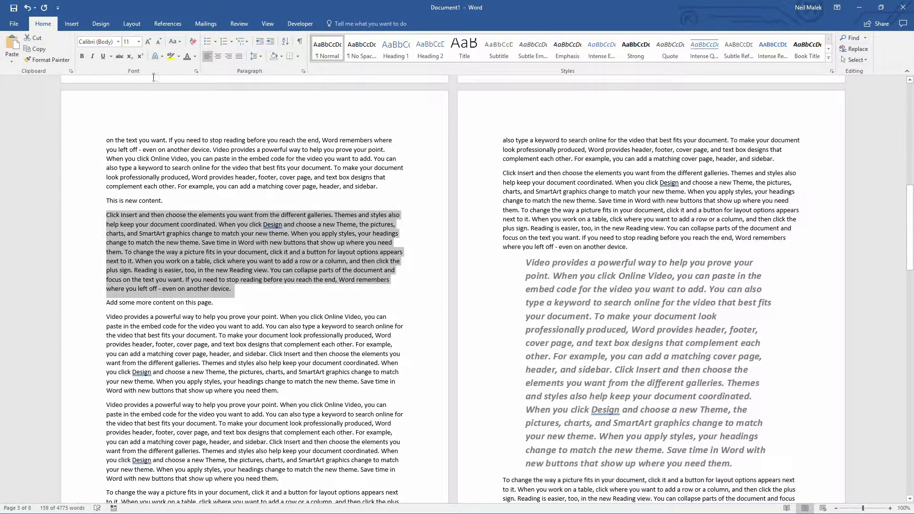
click(119, 56)
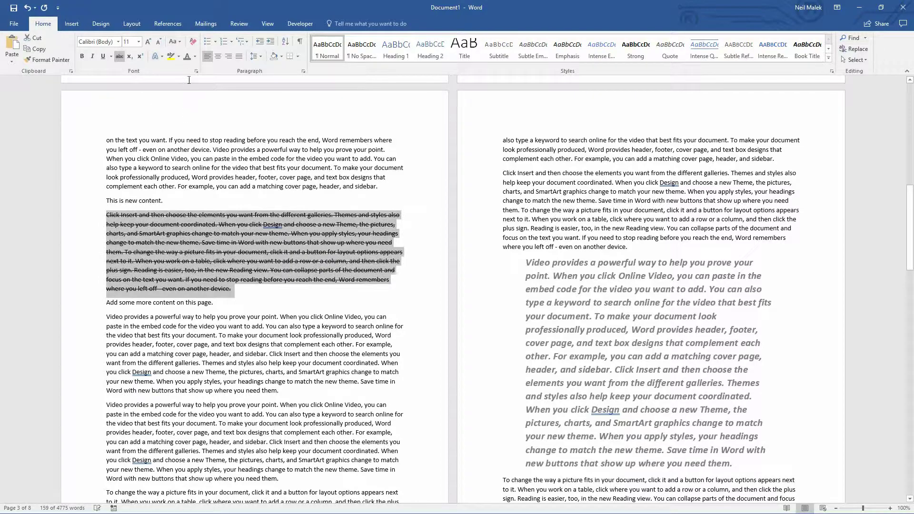
click(195, 57)
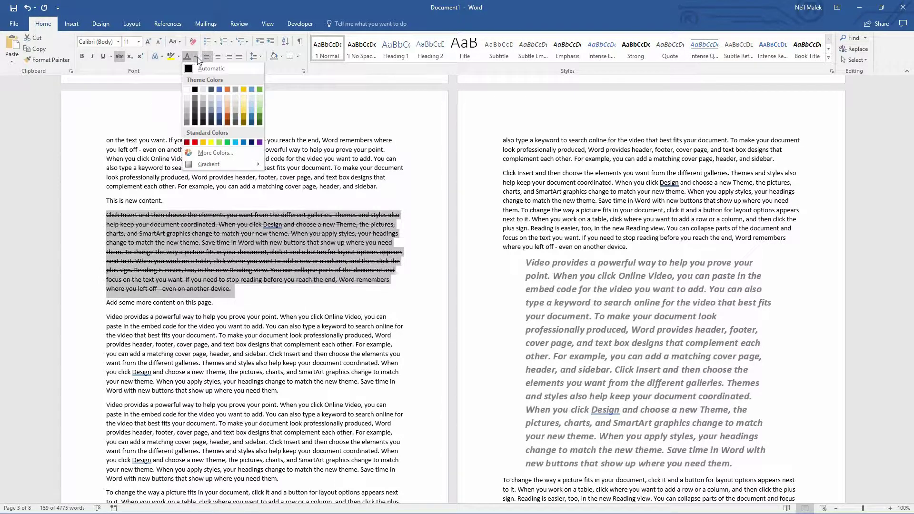
click(195, 142)
click(266, 316)
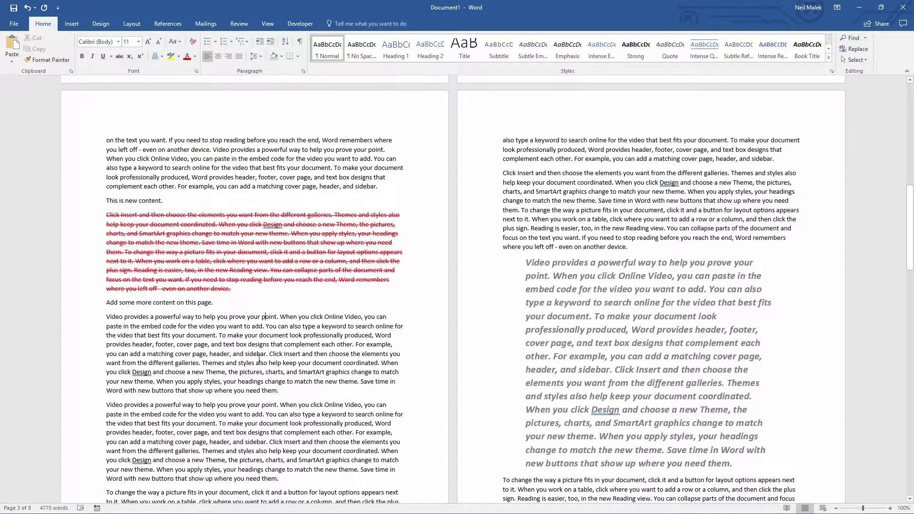
scroll(279, 232, down, 9)
Step: Attach the comment 'This is weird.' to 'them' after 'need them.'
click(279, 230)
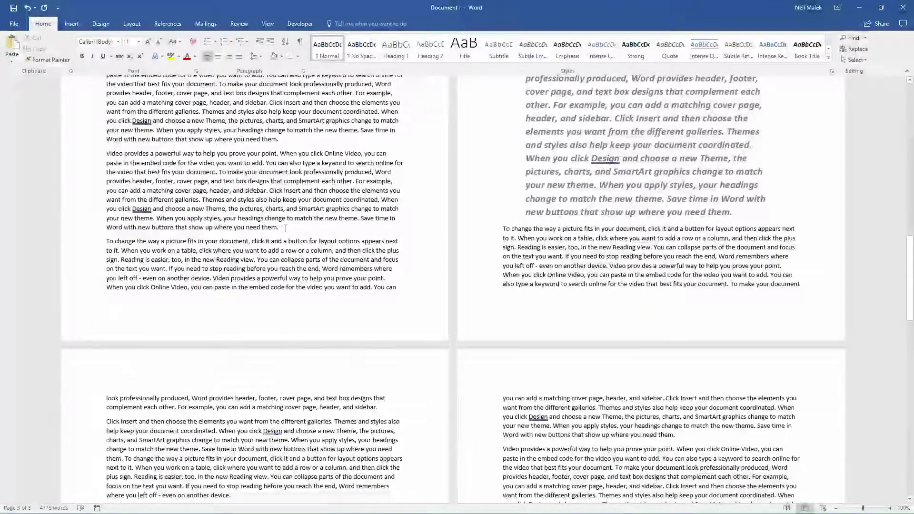
click(244, 24)
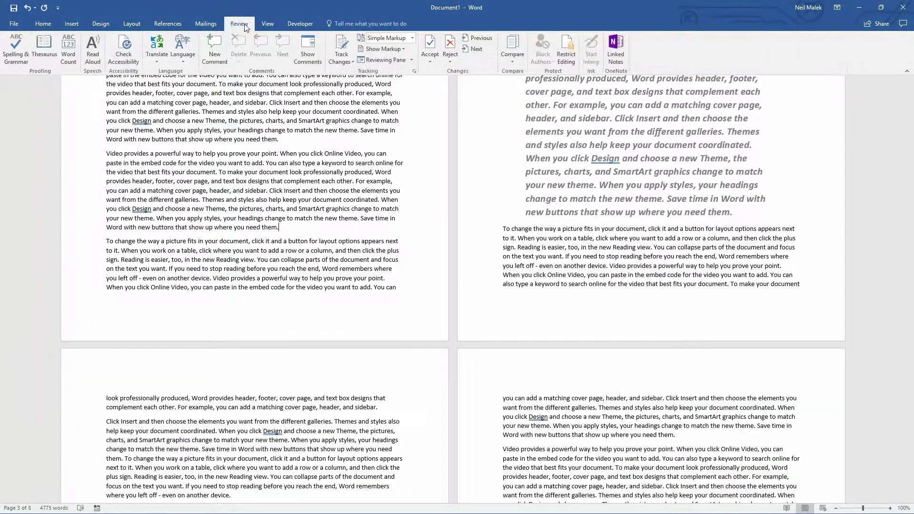
click(219, 44)
text(Th)
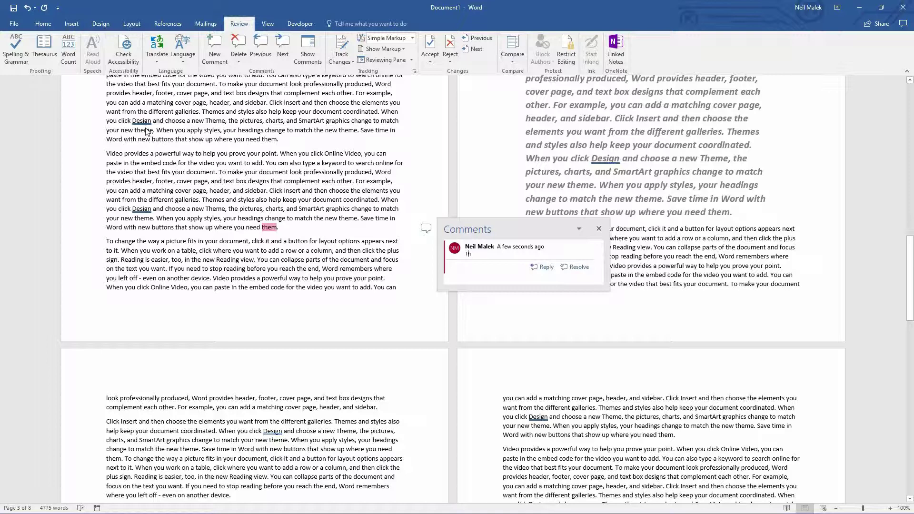
text(is is weird.)
click(257, 278)
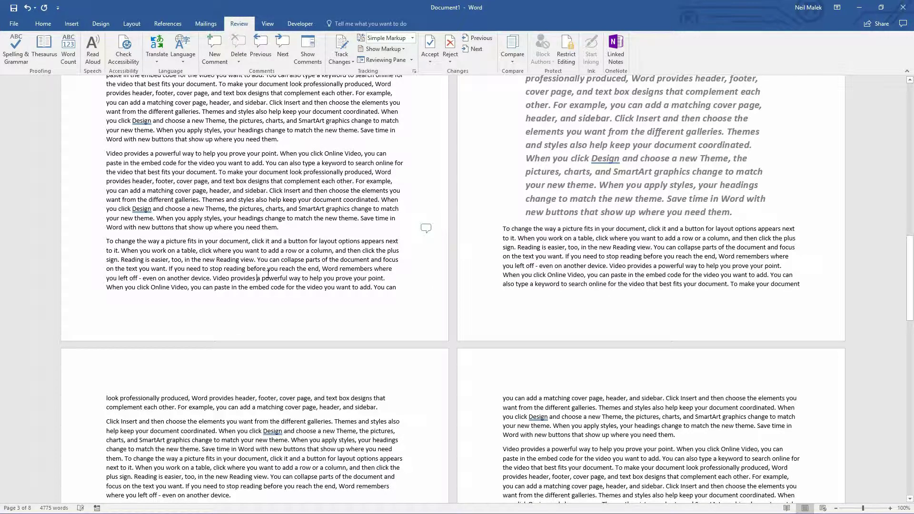
scroll(268, 275, down, 5)
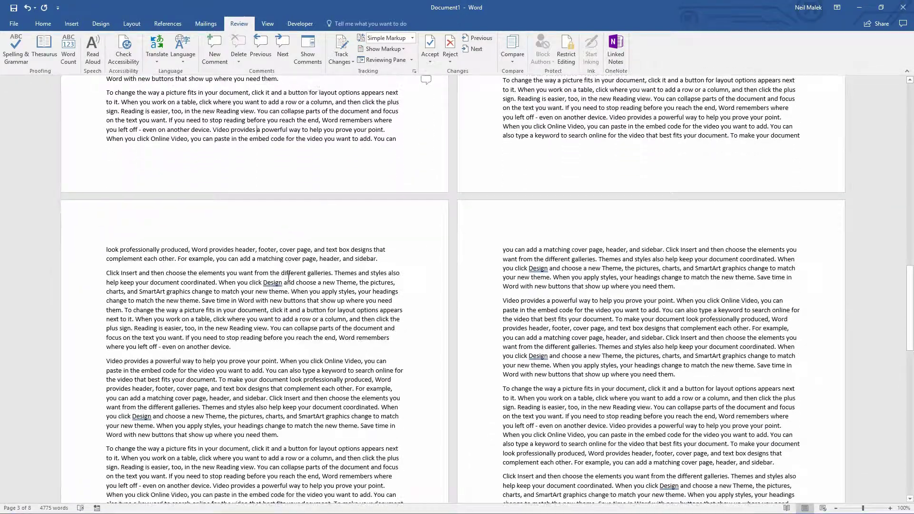
scroll(289, 276, down, 3)
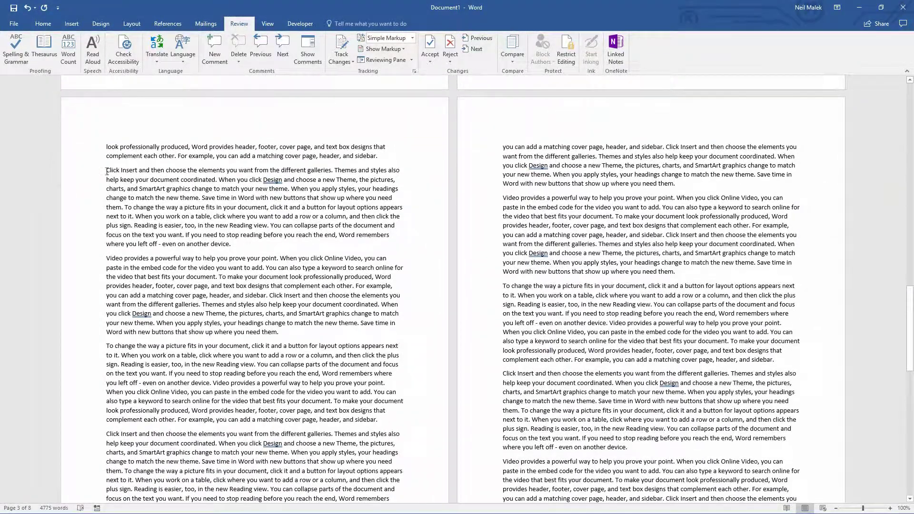
Step: Paste the bold-italic grey format onto the left-page Click Insert paragraph, then add 'This is some more editing...' after 'device.'
drag(107, 171, 285, 246)
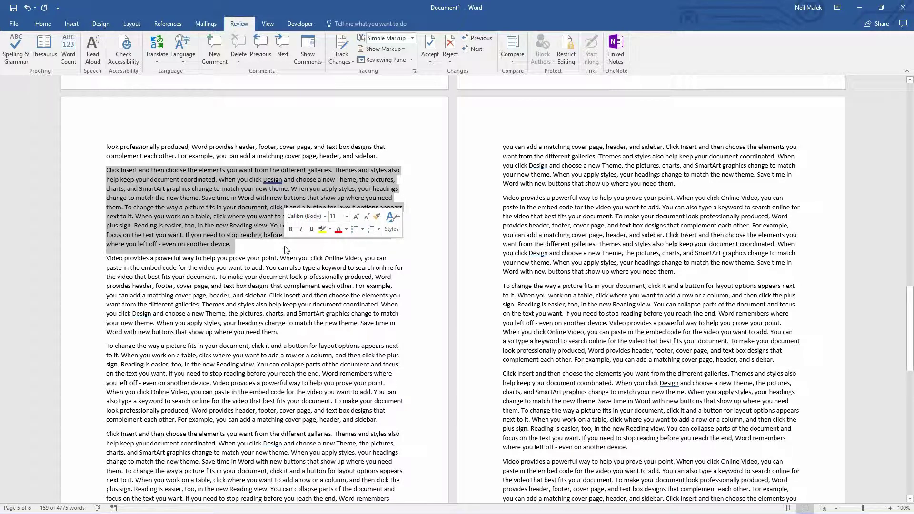
key(ctrl+shift+v)
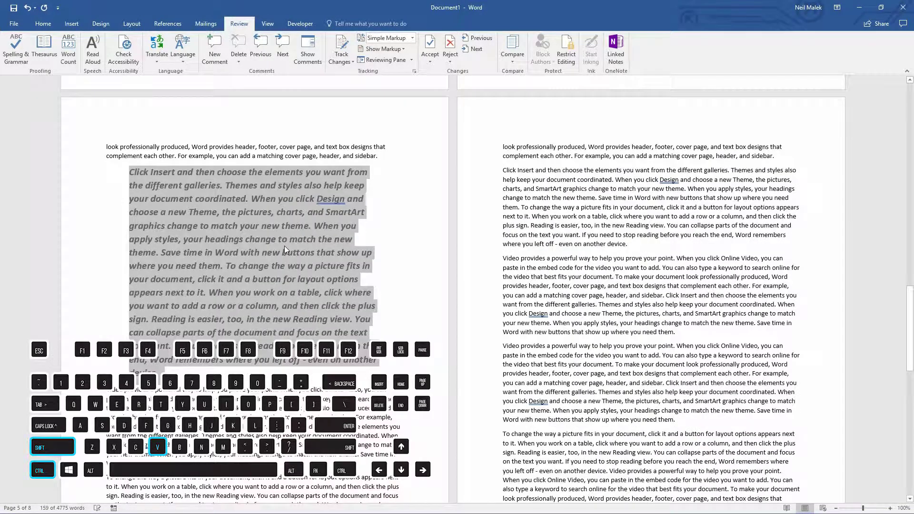
click(632, 244)
key(Return)
text(T)
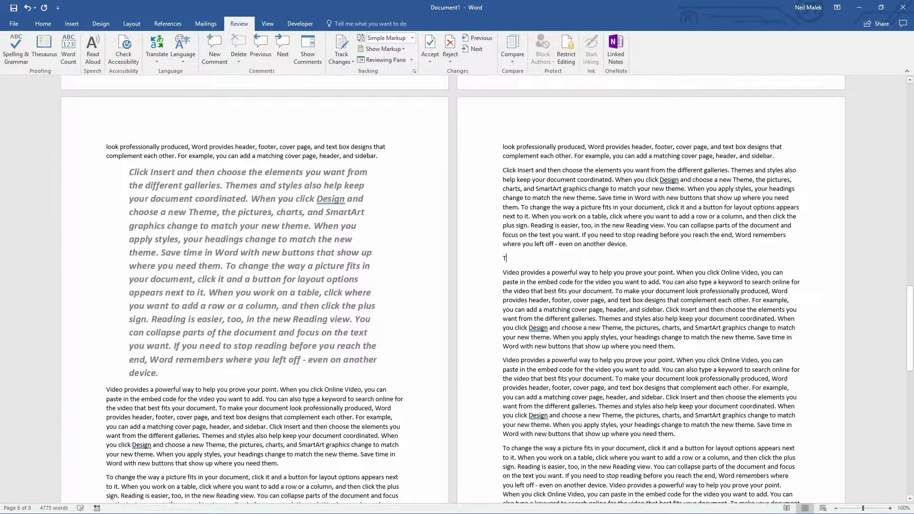
text(his is some more )
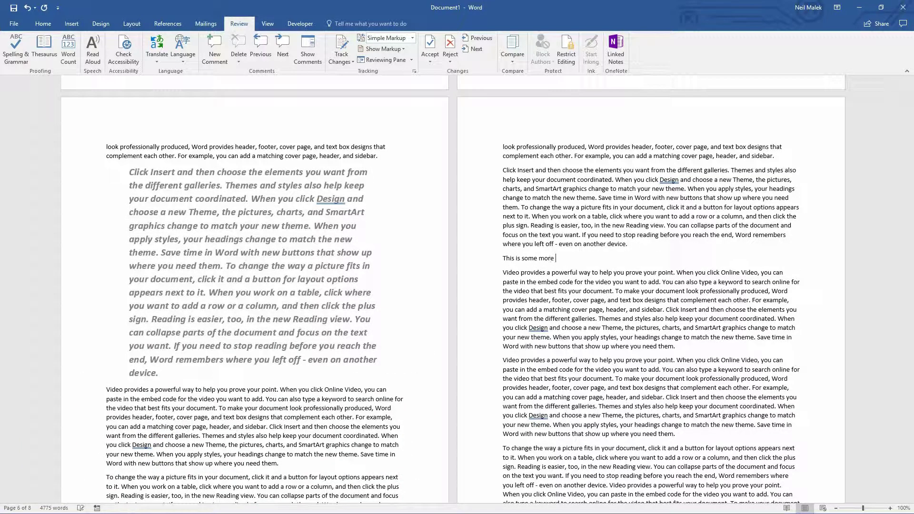
text(editing...)
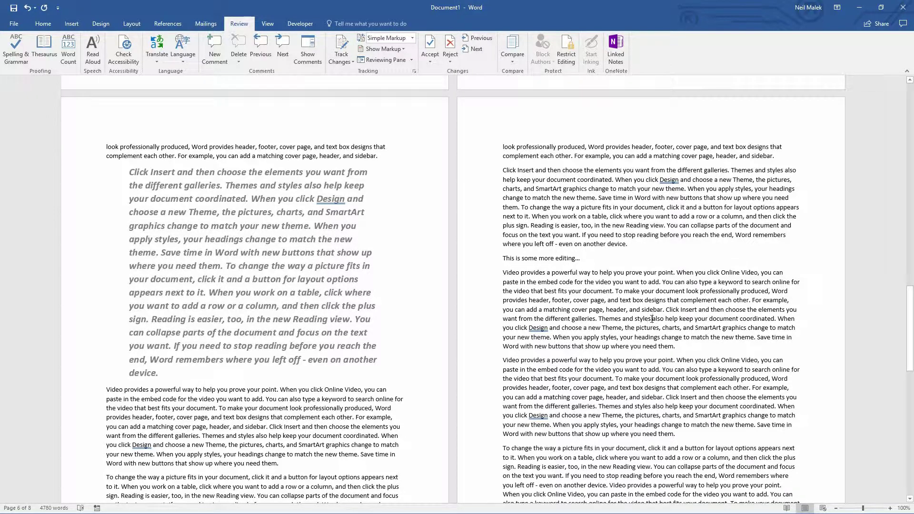
scroll(652, 319, down, 3)
scroll(651, 318, down, 1)
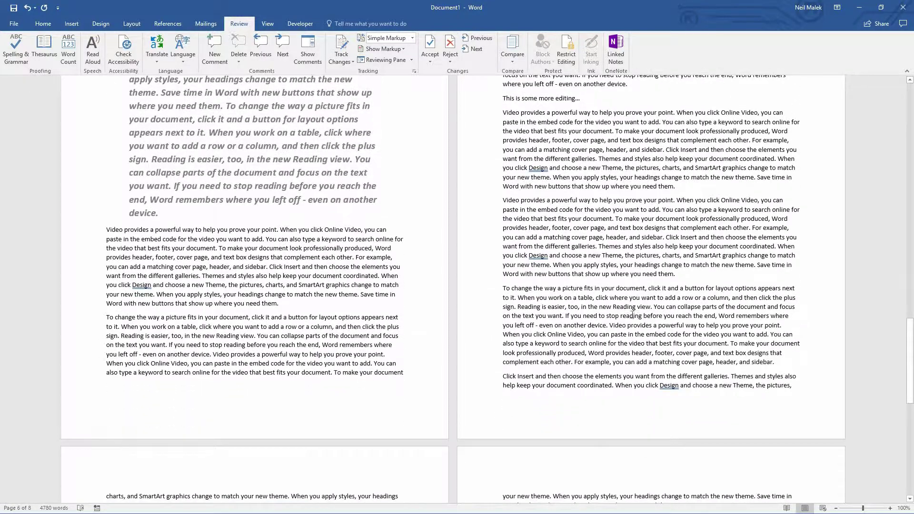
Step: Break the right-page paragraph before 'Click Insert' and before 'When you click Design'
click(665, 237)
key(Return)
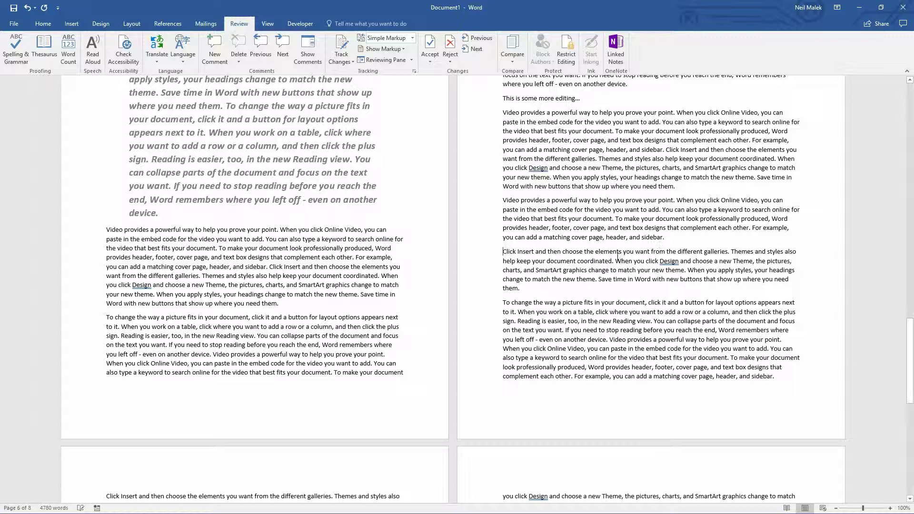
click(616, 261)
key(Return)
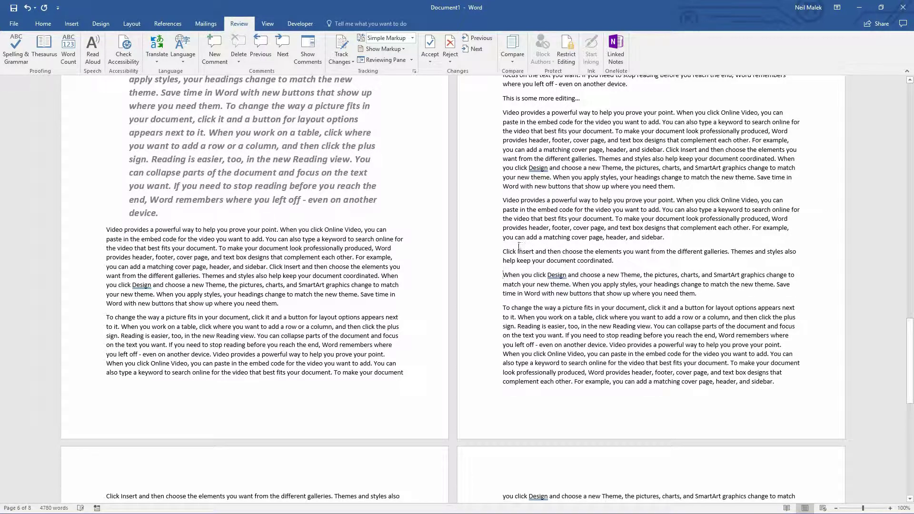
Step: Apply the copied bold-italic grey format to the new two-sentence Click Insert paragraph
drag(503, 251, 628, 260)
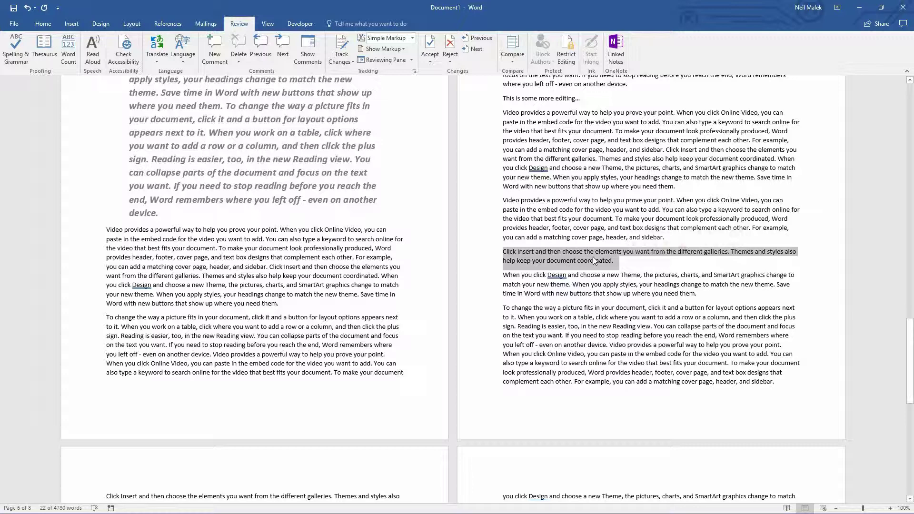
key(ctrl+y)
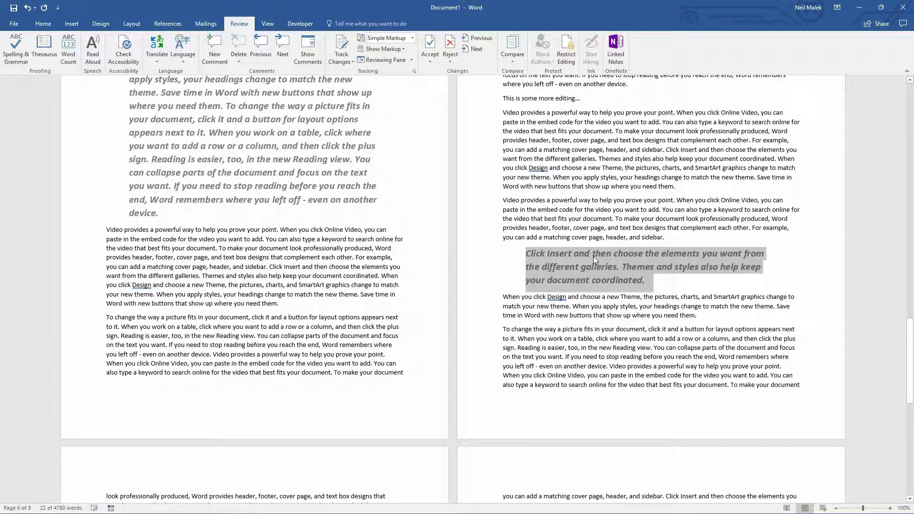
key(ctrl+y)
key(ctrl+y)
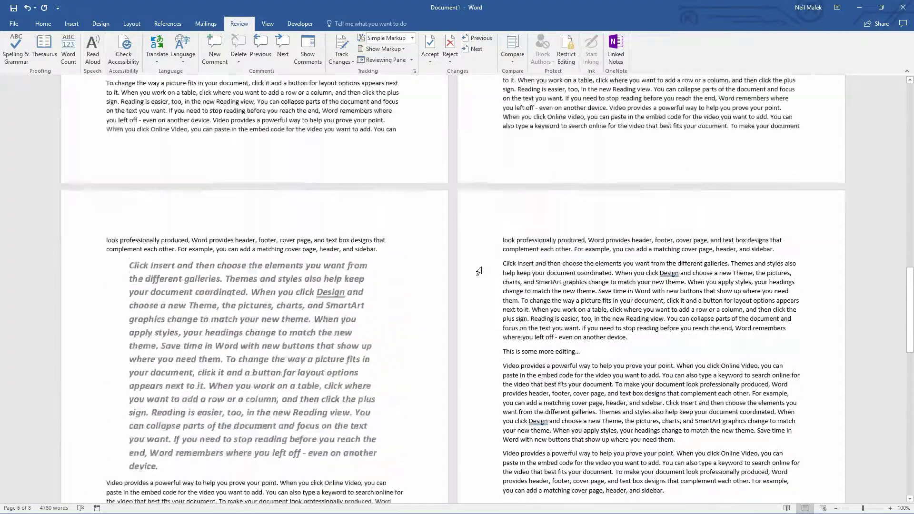
Step: Return to page 1 and select the line 'This is some content that needs different formatting.'
key(ctrl+y)
key(ctrl+y)
key(ctrl+y)
key(ctrl+y)
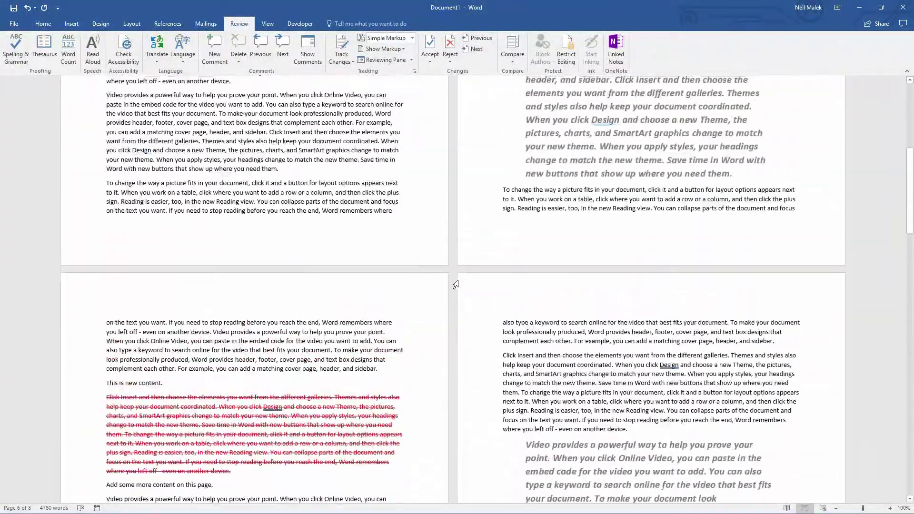
key(ctrl+y)
key(ctrl+y)
key(ctrl+y)
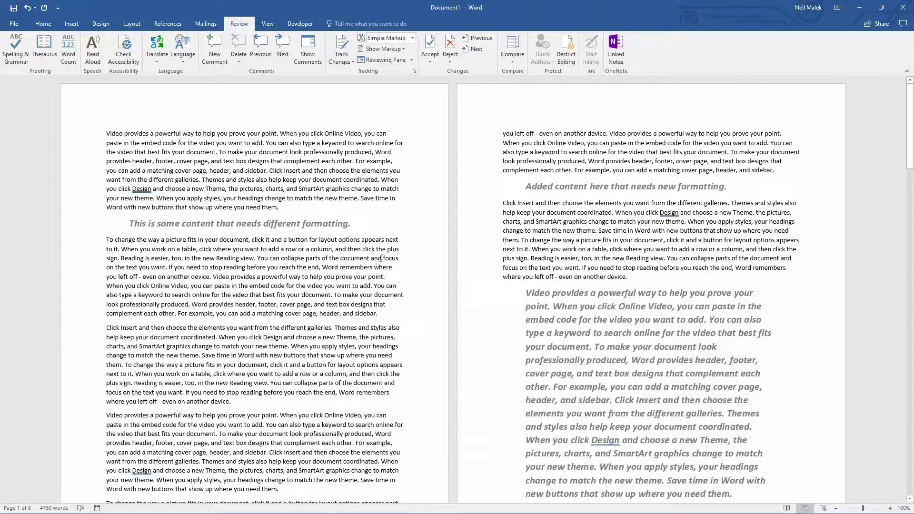
drag(127, 223, 366, 231)
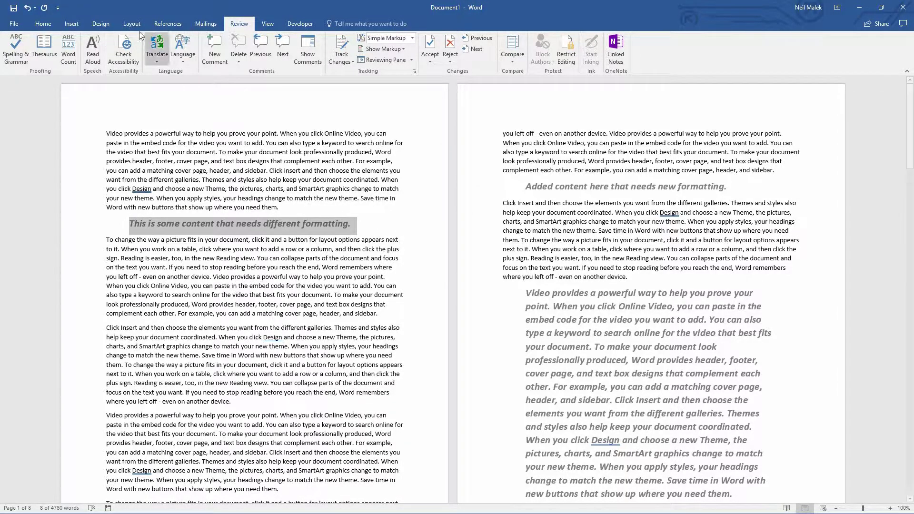
click(43, 24)
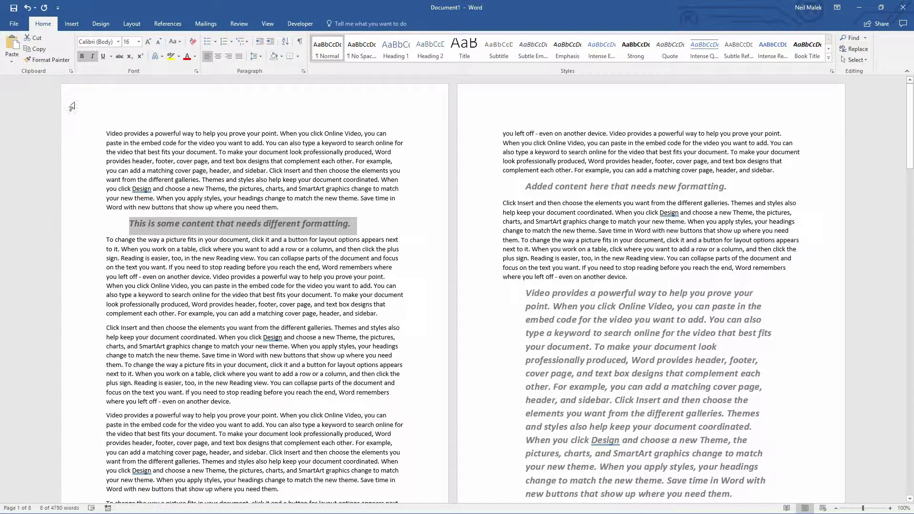
Step: Pick up the selected grey bold-italic line's formatting with Format Painter
click(51, 62)
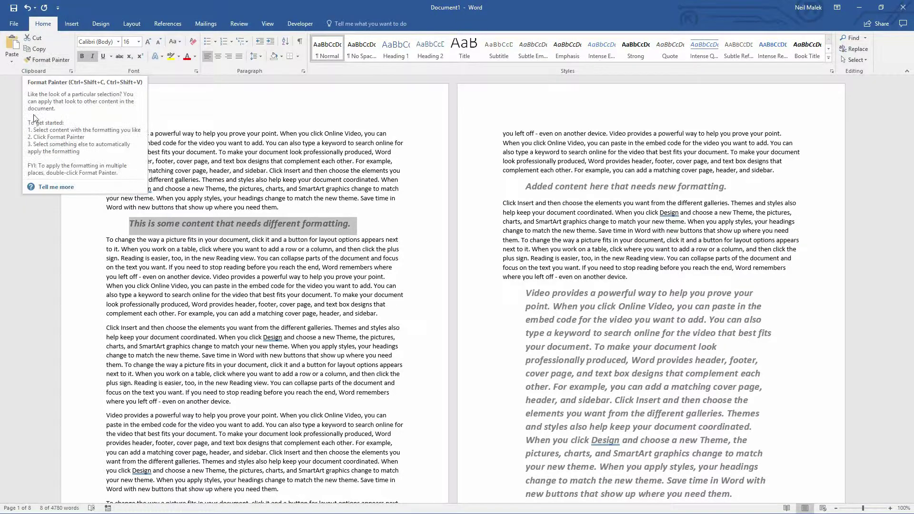